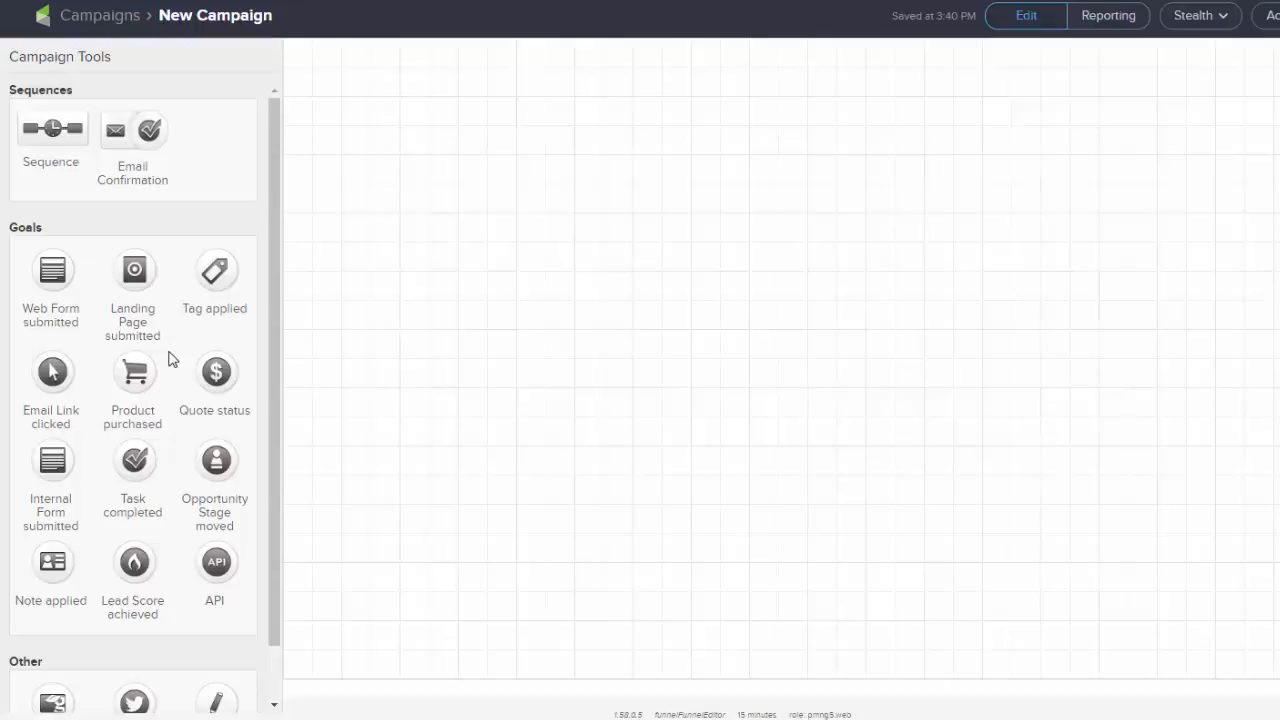
# Add a Web Form submitted goal named "Sign up for newsletter" to the campaign canvas
pyautogui.moveTo(46, 268); pyautogui.dragTo(537, 245)
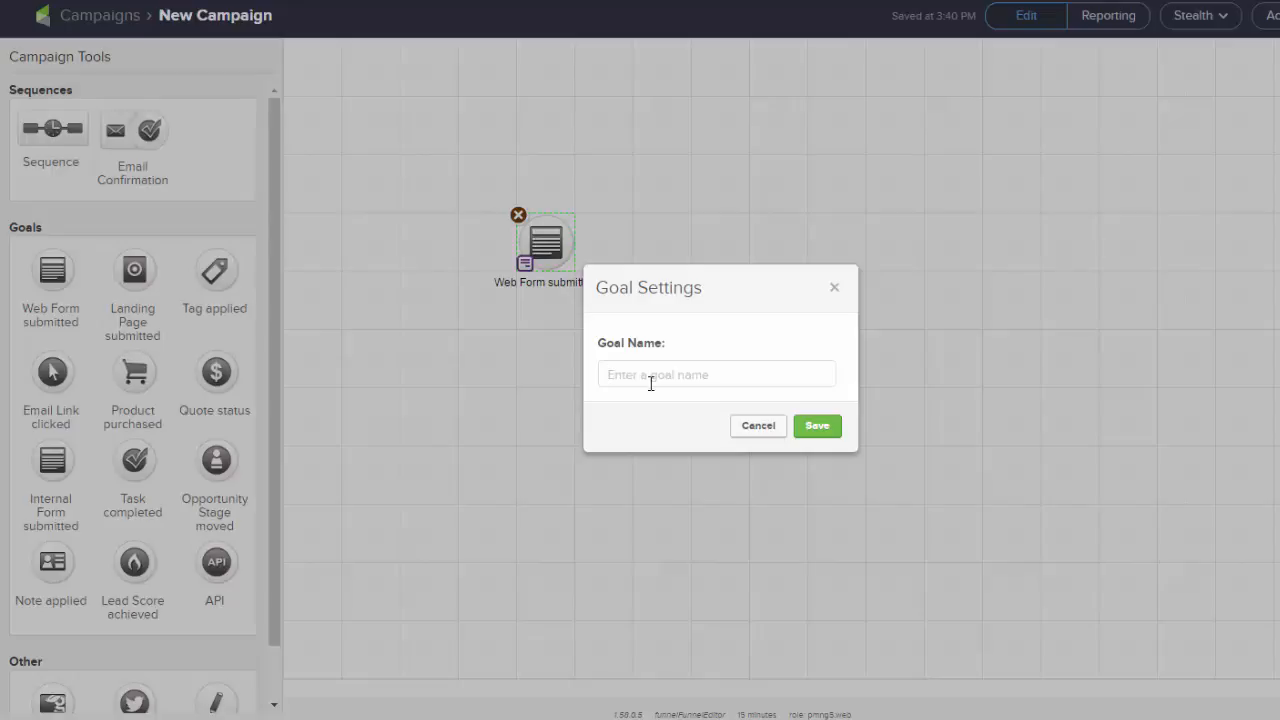
pyautogui.click(651, 375)
pyautogui.write('Sign up for newsletter')
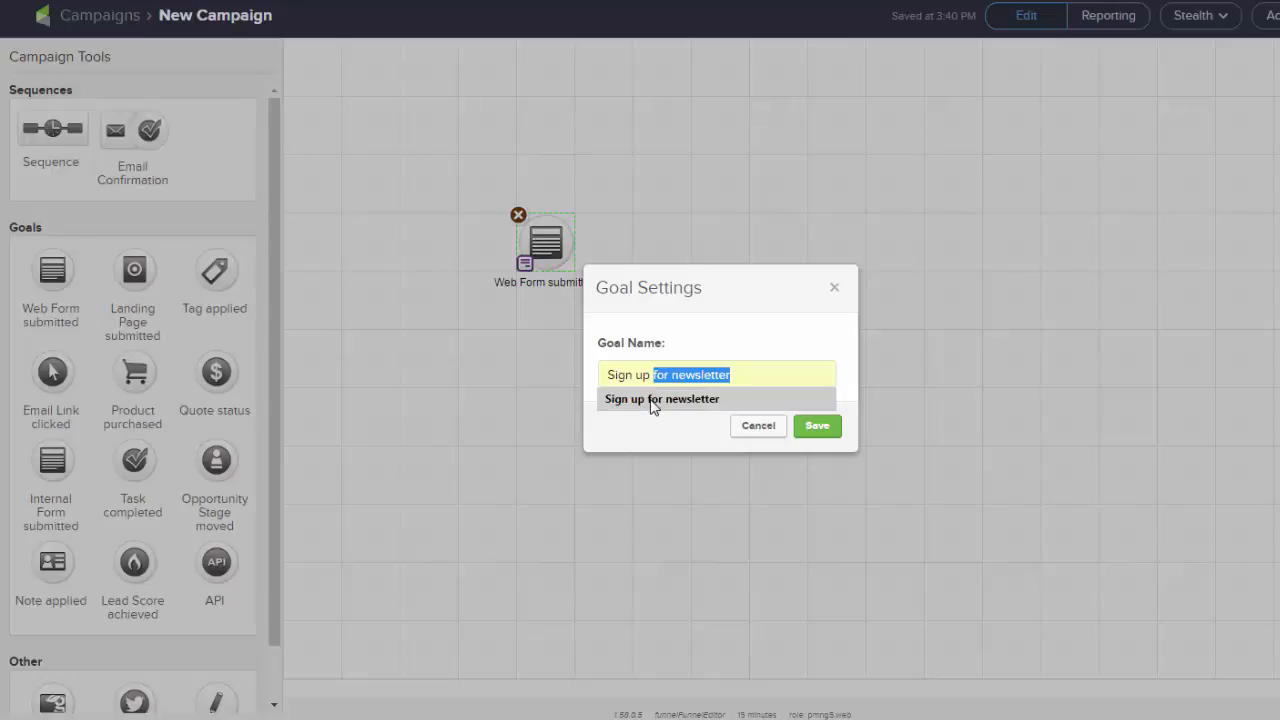
pyautogui.click(651, 399)
pyautogui.click(817, 426)
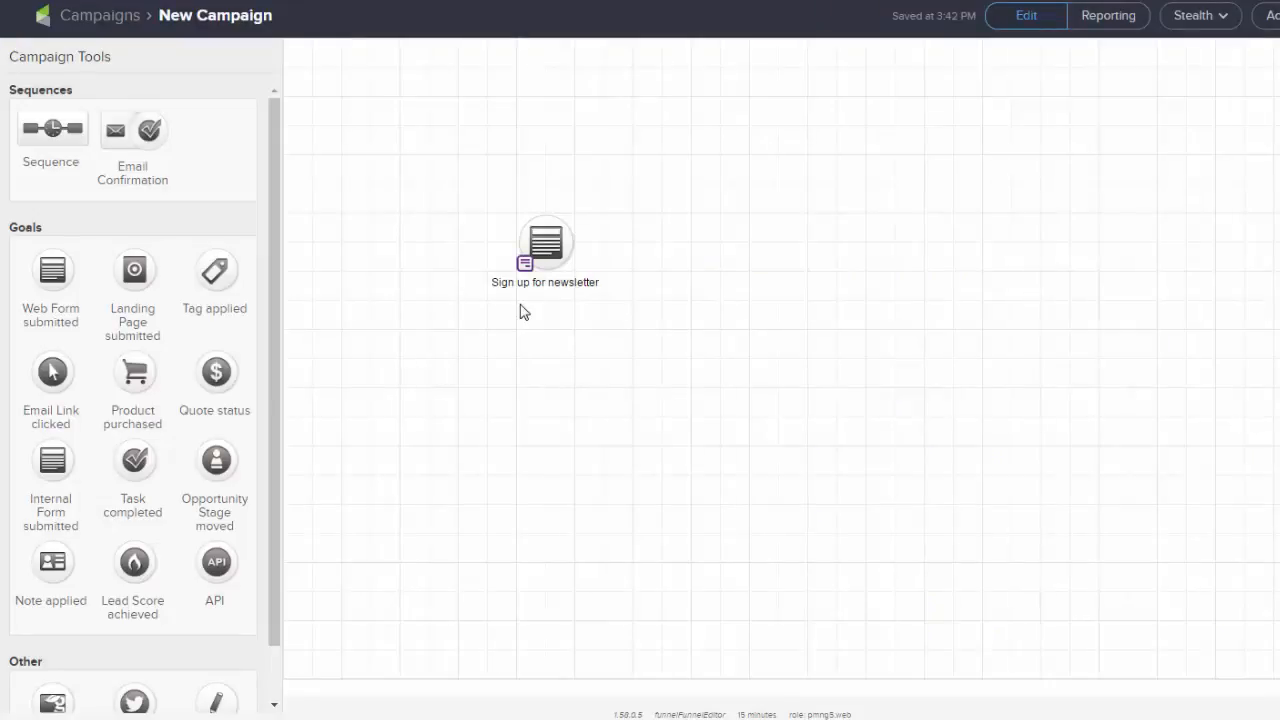
pyautogui.doubleClick(524, 265)
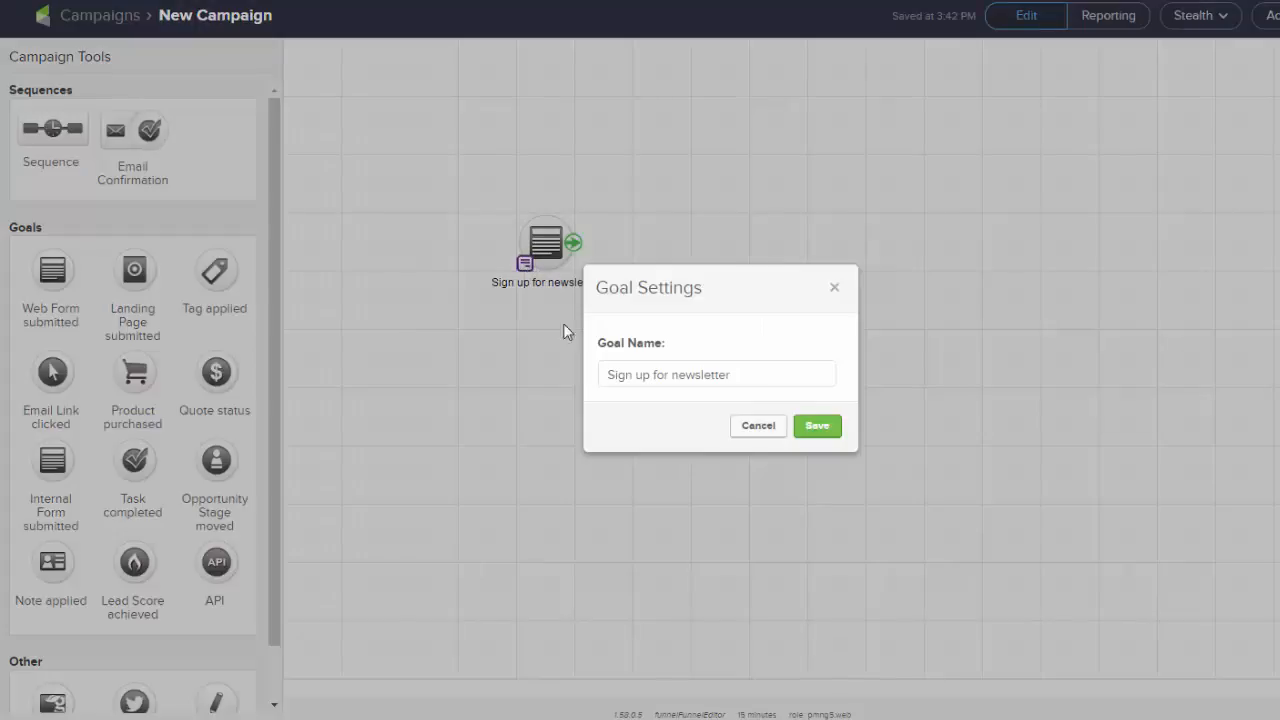
pyautogui.click(760, 437)
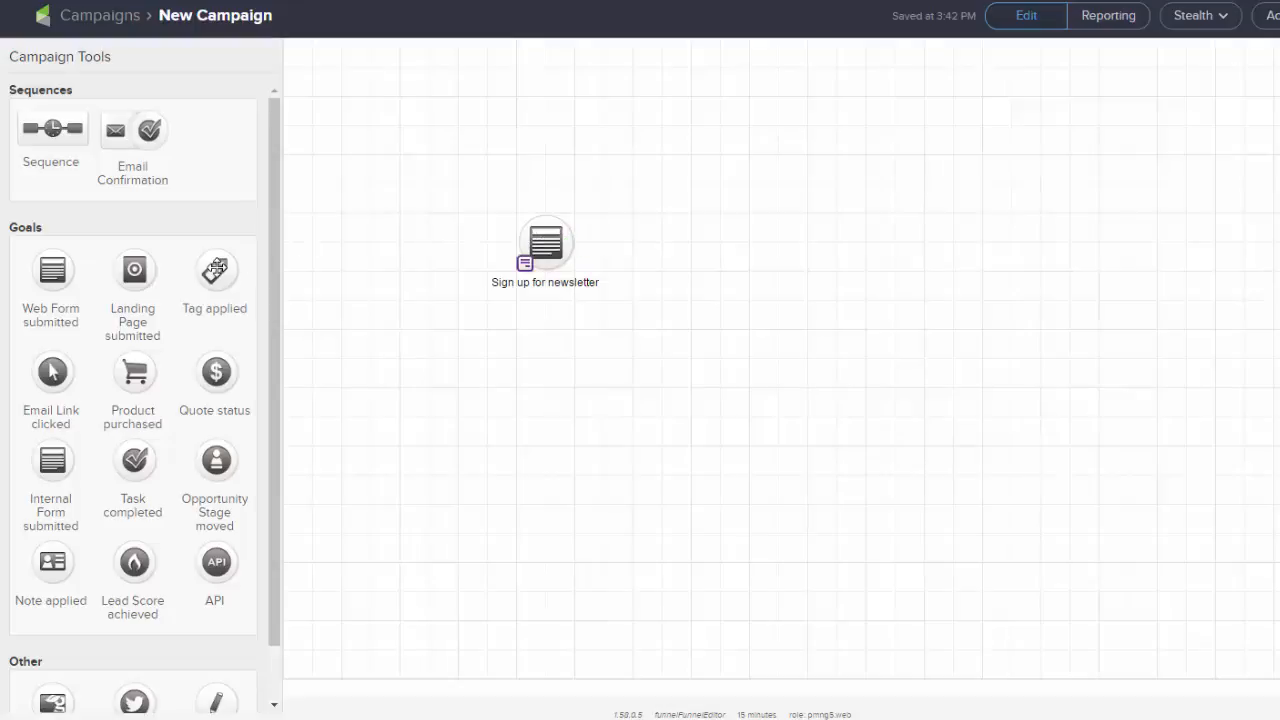
pyautogui.moveTo(133, 270); pyautogui.dragTo(537, 312)
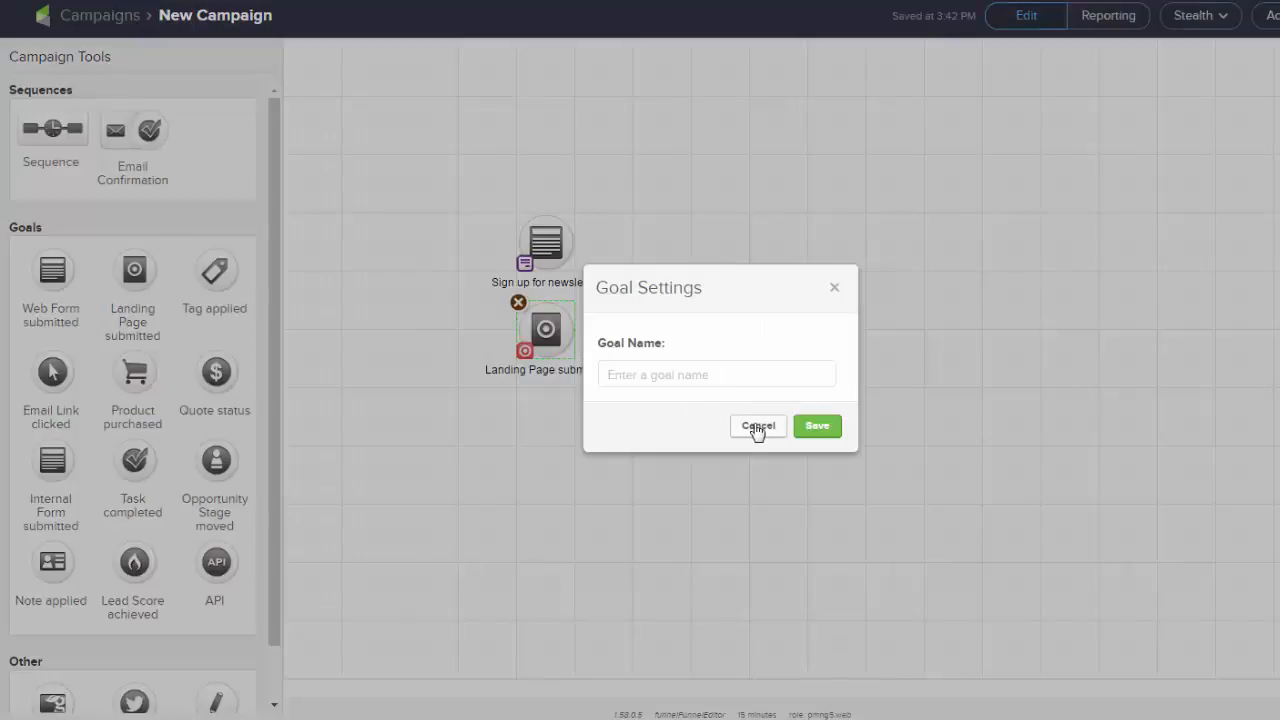
pyautogui.click(756, 428)
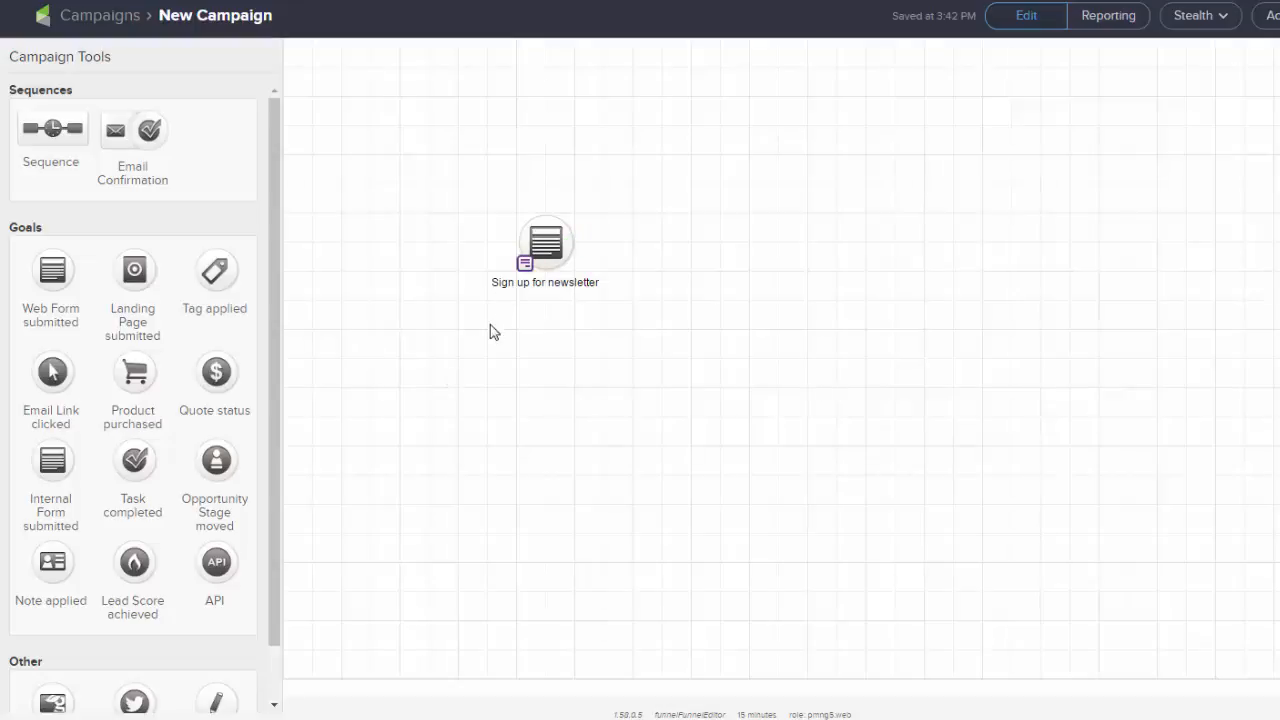
# Shift the newsletter goal one spot to the right and connect a sequence before it and another after it
pyautogui.moveTo(541, 249)
pyautogui.moveTo(541, 249); pyautogui.dragTo(628, 249)
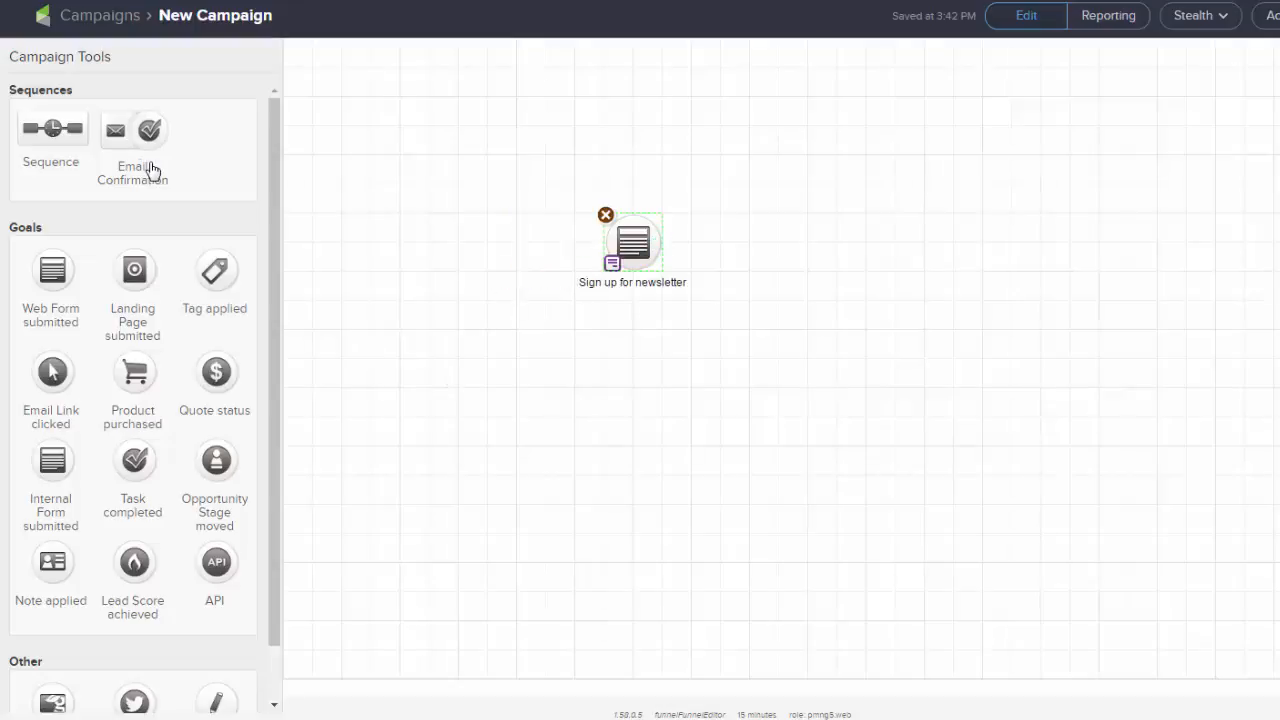
pyautogui.moveTo(53, 128); pyautogui.dragTo(860, 242)
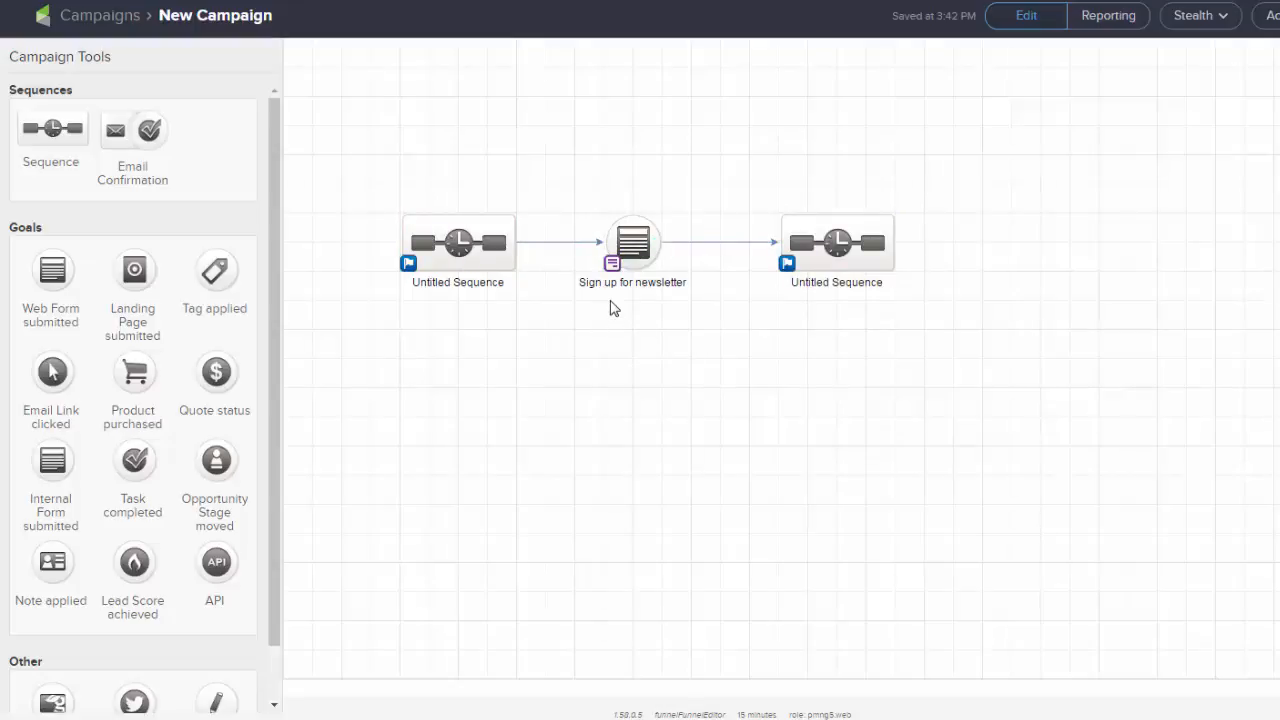
# Set the "Sign up for newsletter" goal to be achievable by Any Contact
pyautogui.click(613, 267)
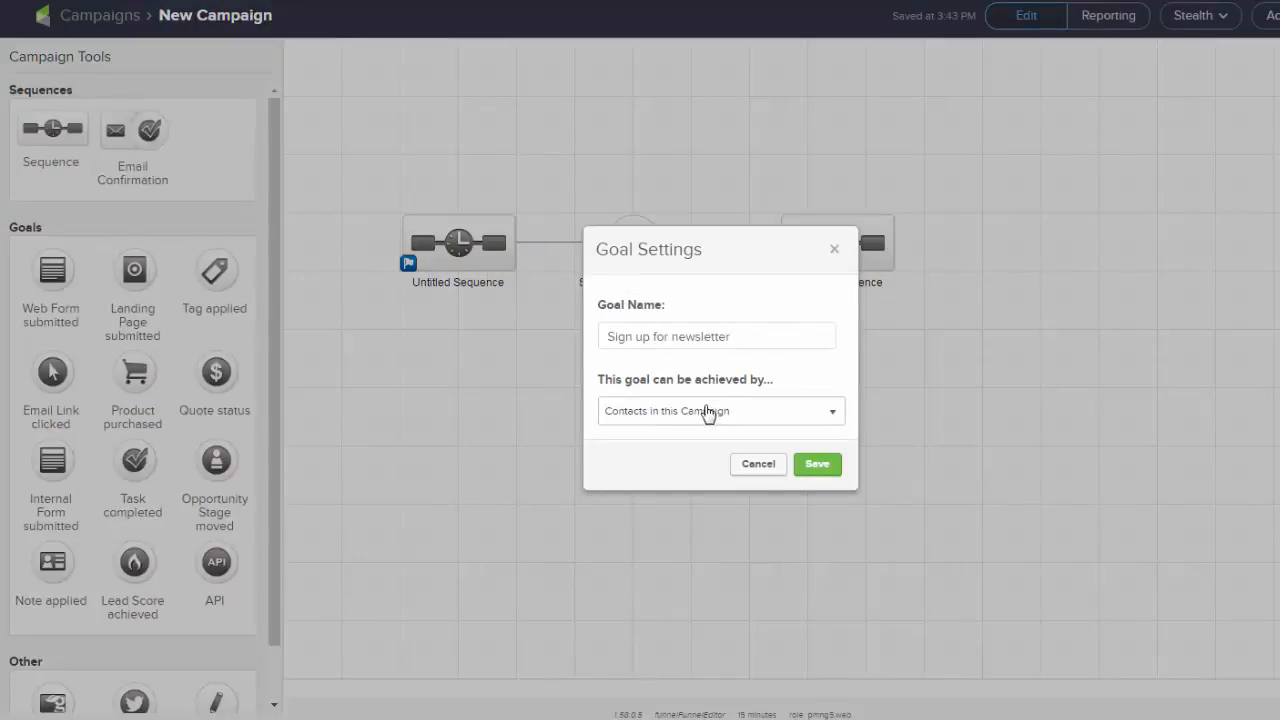
pyautogui.click(708, 418)
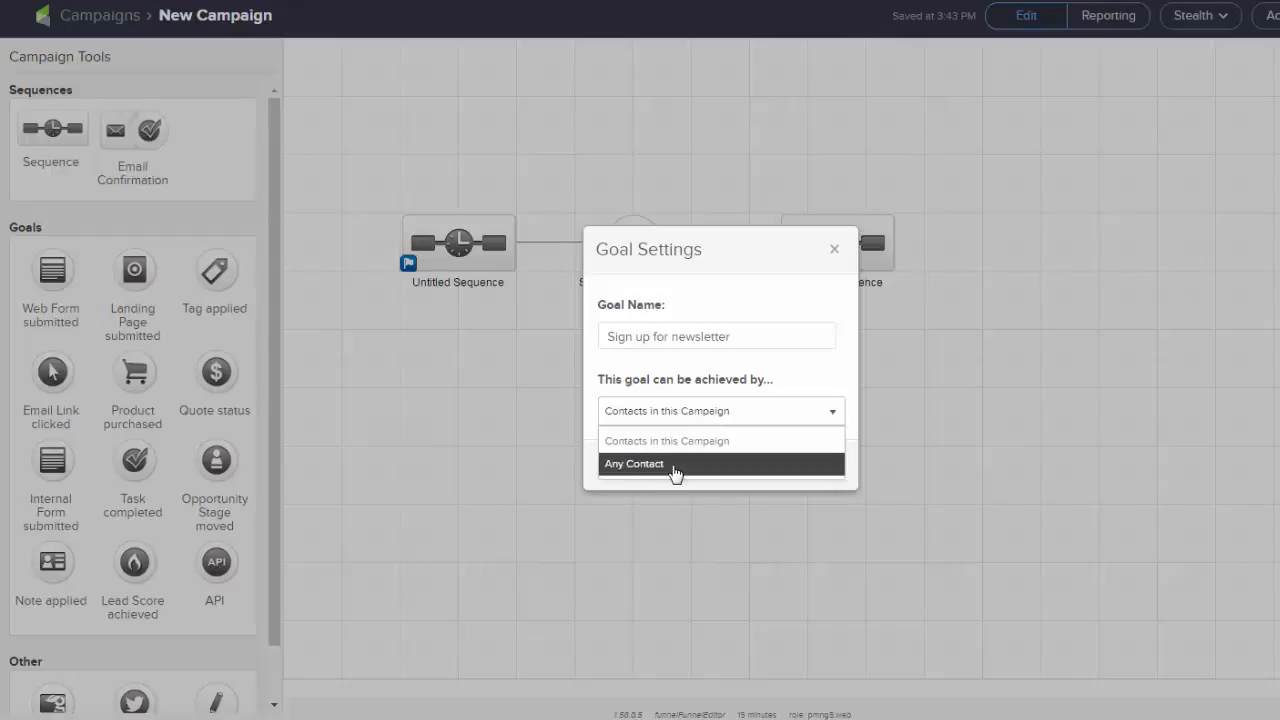
pyautogui.click(675, 464)
pyautogui.click(817, 467)
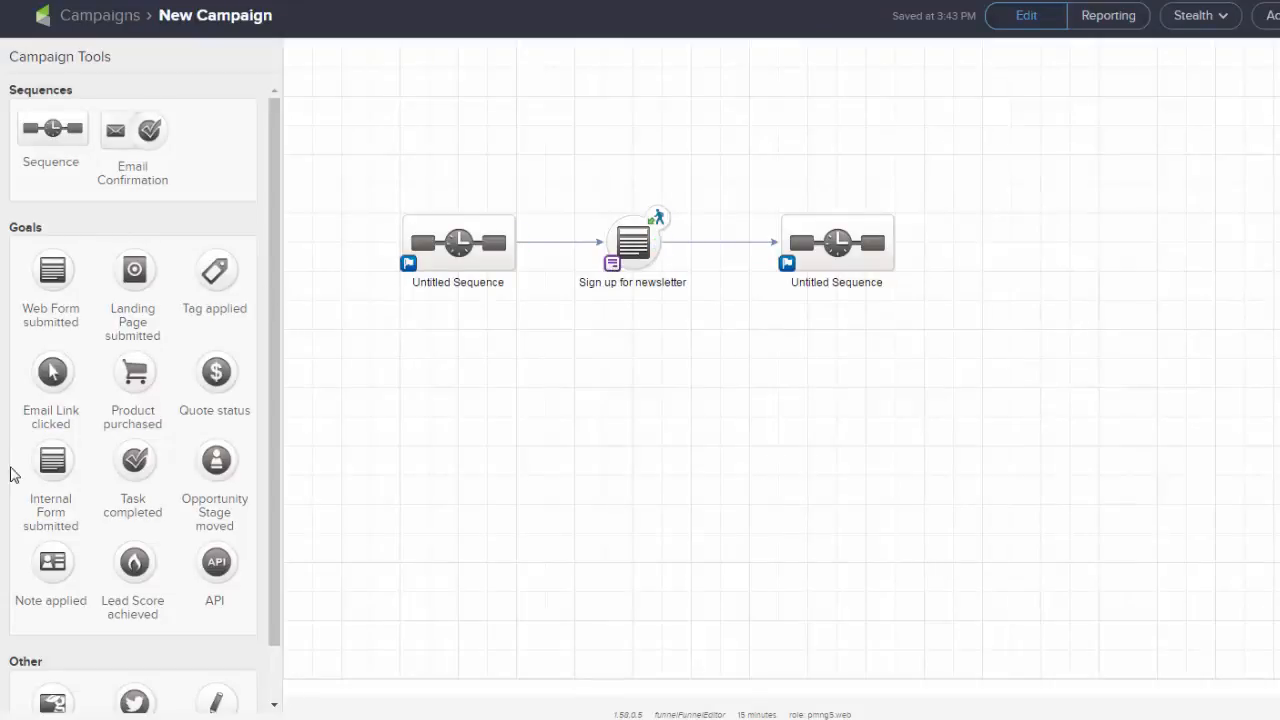
pyautogui.moveTo(138, 378); pyautogui.dragTo(623, 333)
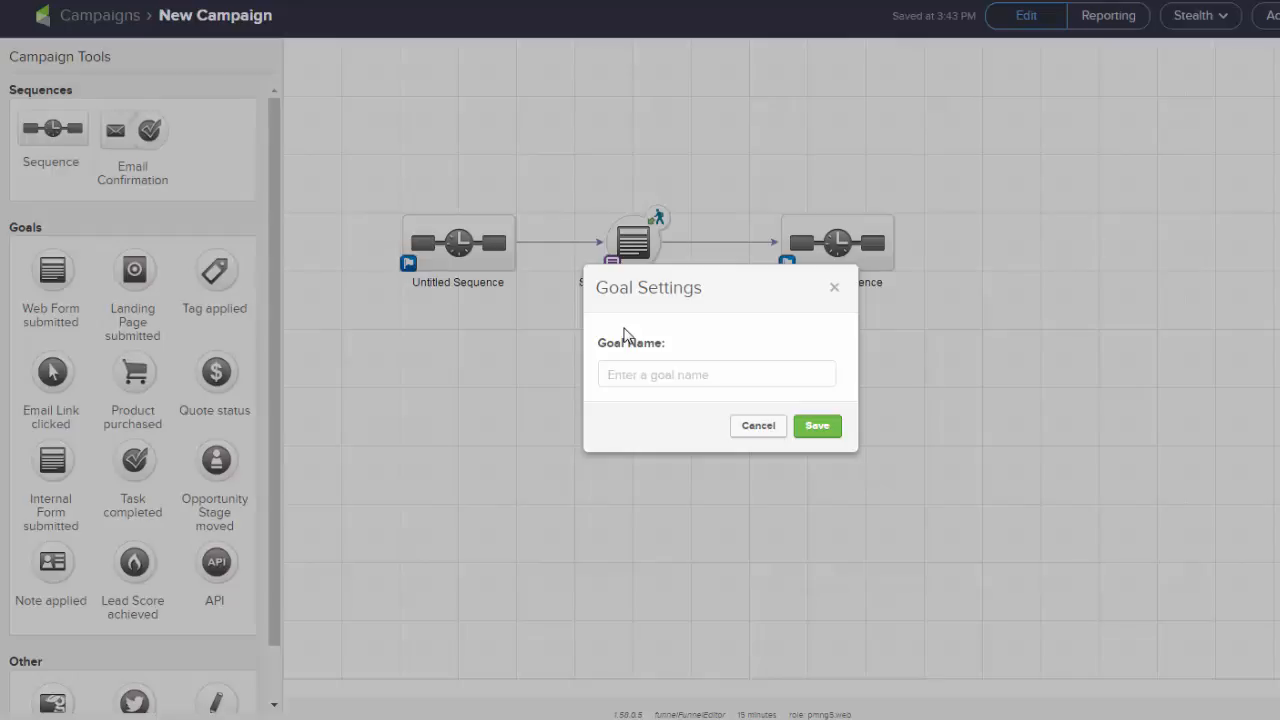
pyautogui.press('Escape')
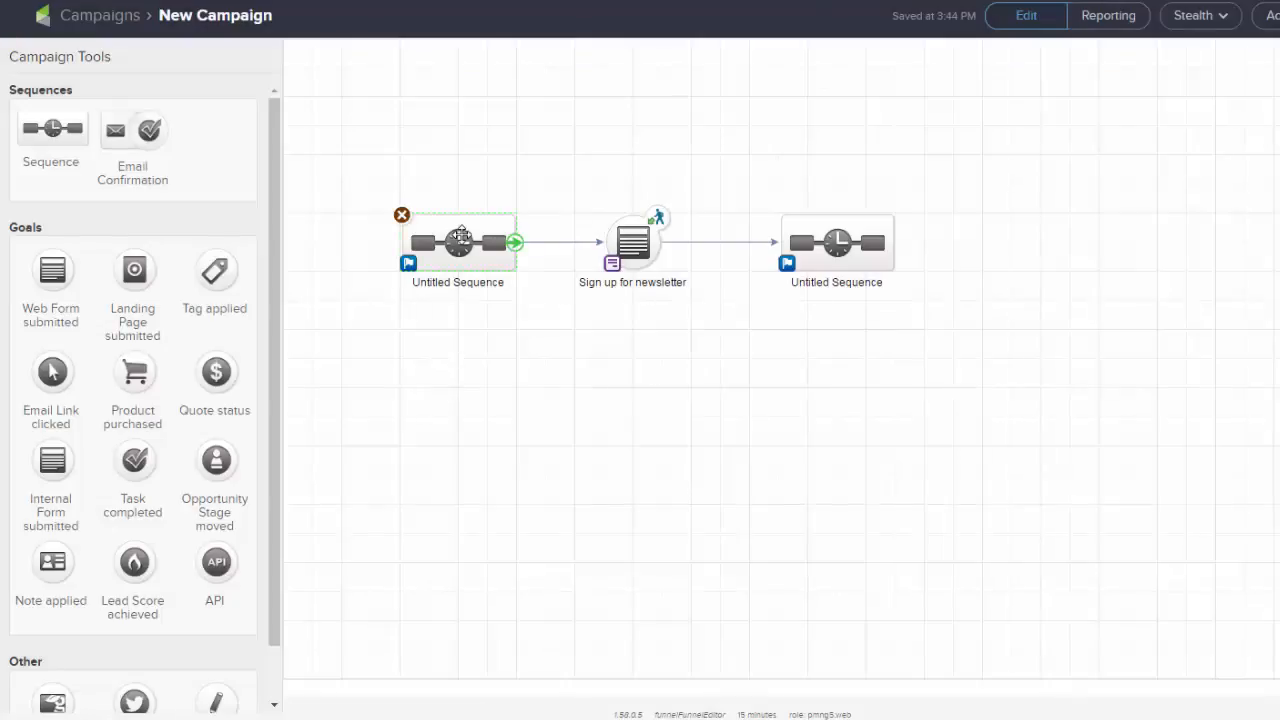
pyautogui.doubleClick(460, 237)
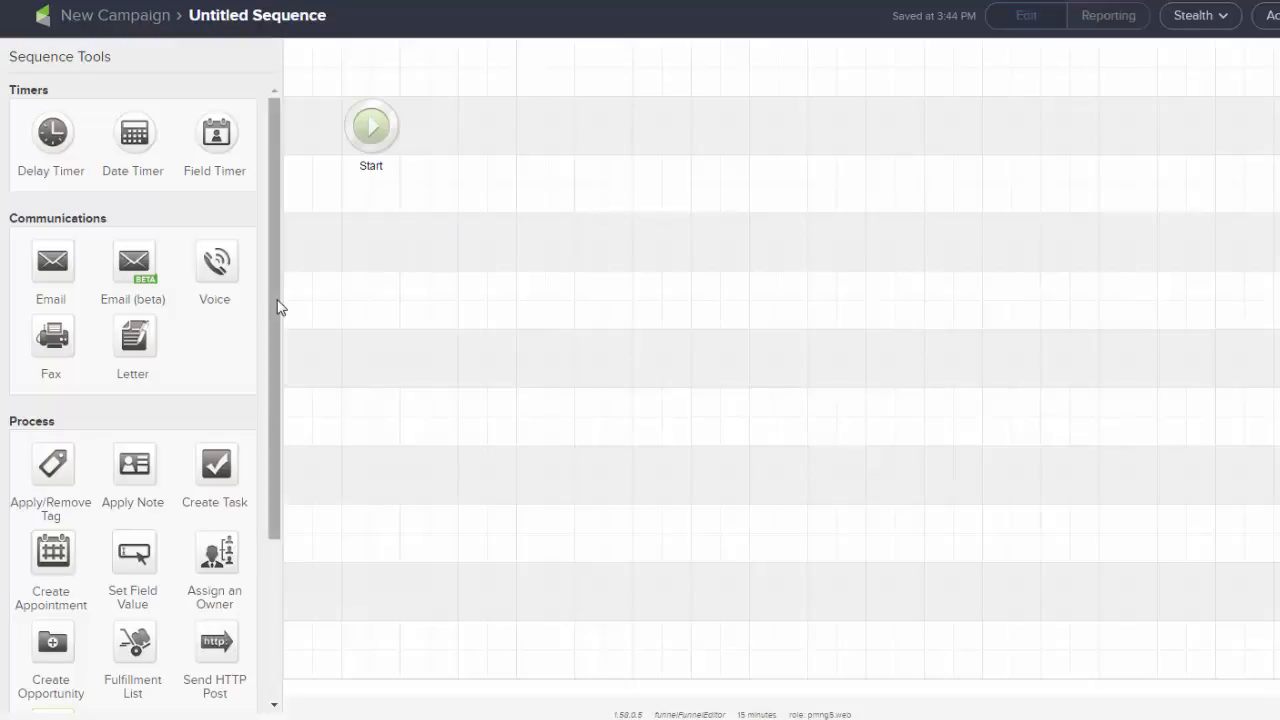
pyautogui.moveTo(276, 306); pyautogui.dragTo(268, 234)
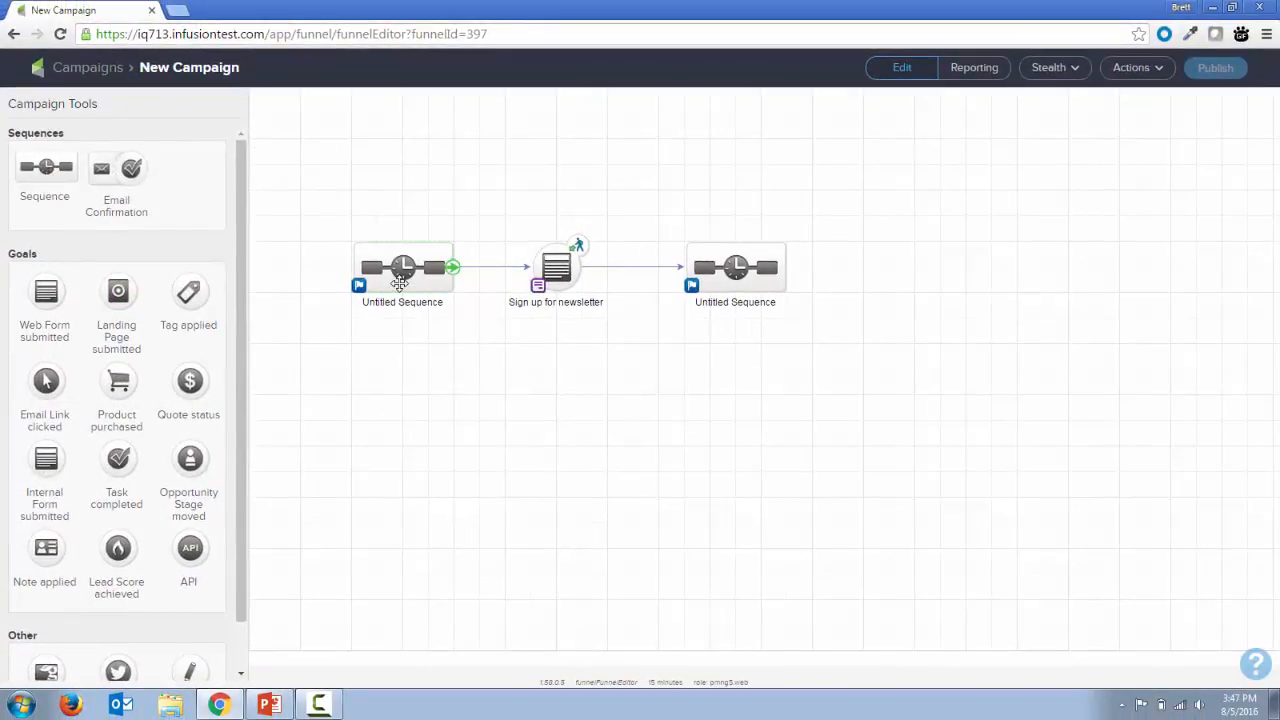
# Switch the sequence before the newsletter goal out of Draft status and return to the campaign canvas
pyautogui.doubleClick(421, 262)
pyautogui.click(1137, 67)
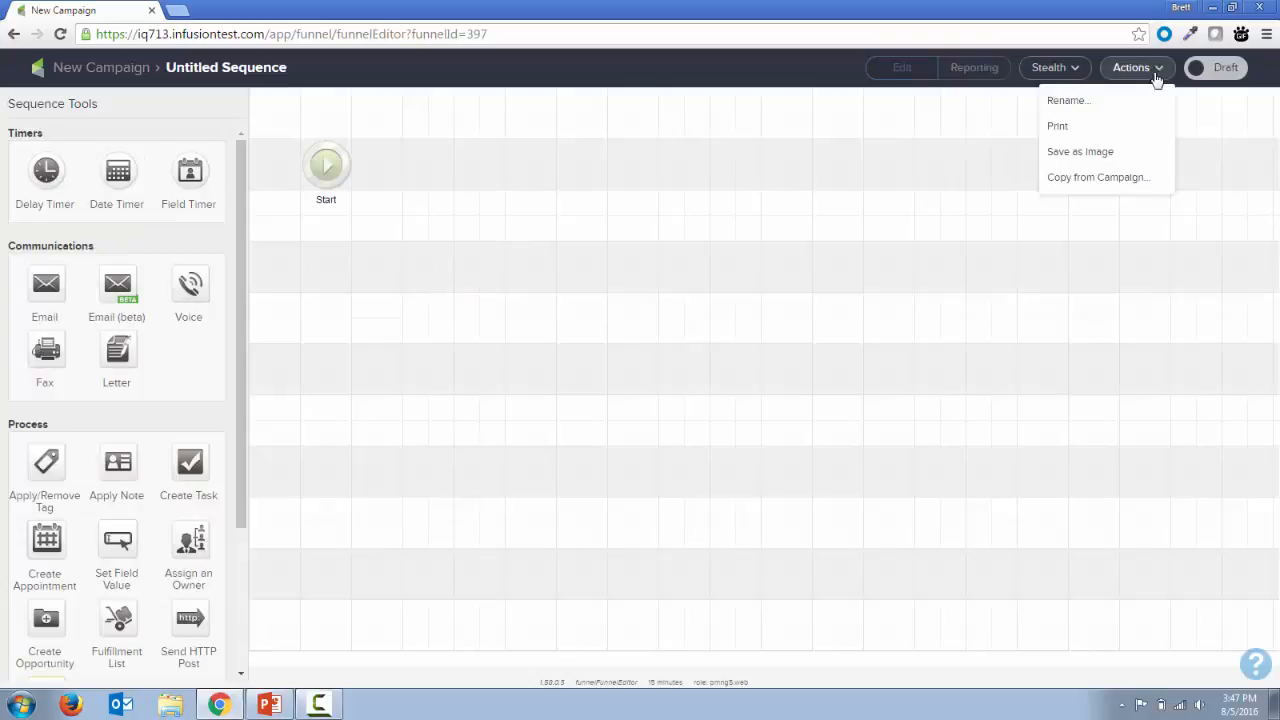
pyautogui.click(1213, 67)
pyautogui.click(62, 64)
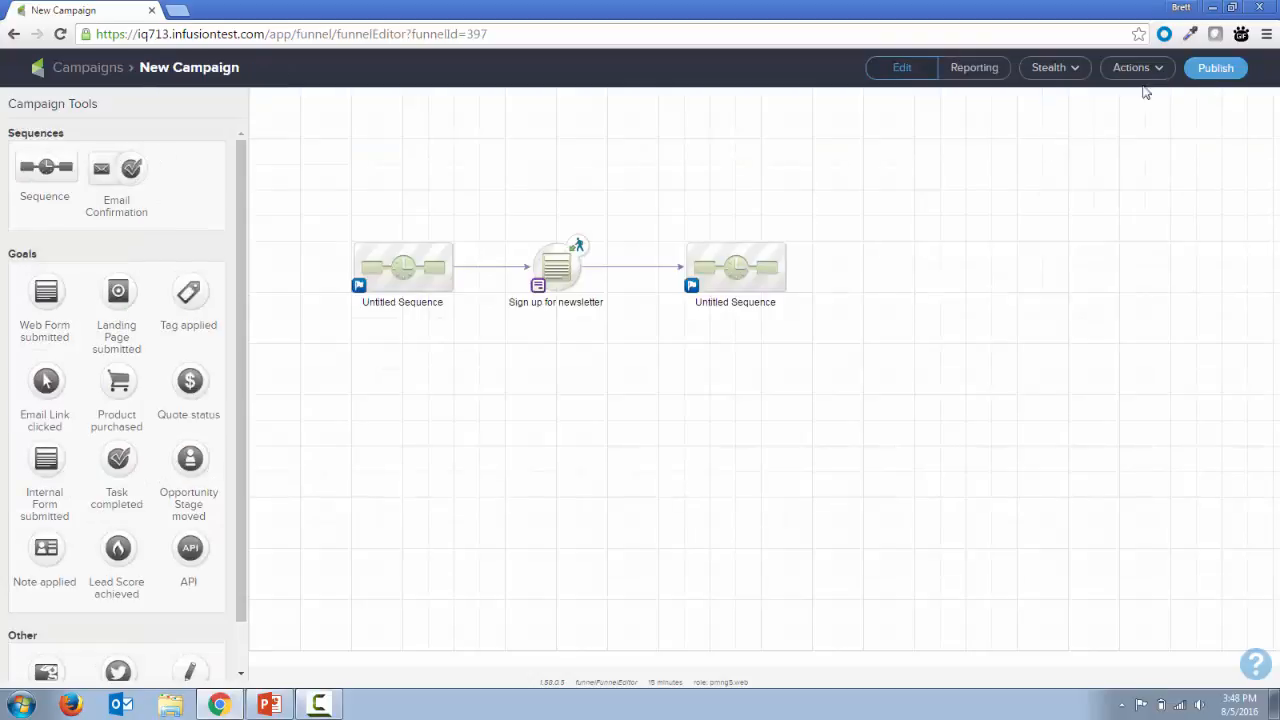
# Publish the campaign and look through the date range filter options in its reporting view
pyautogui.click(1207, 67)
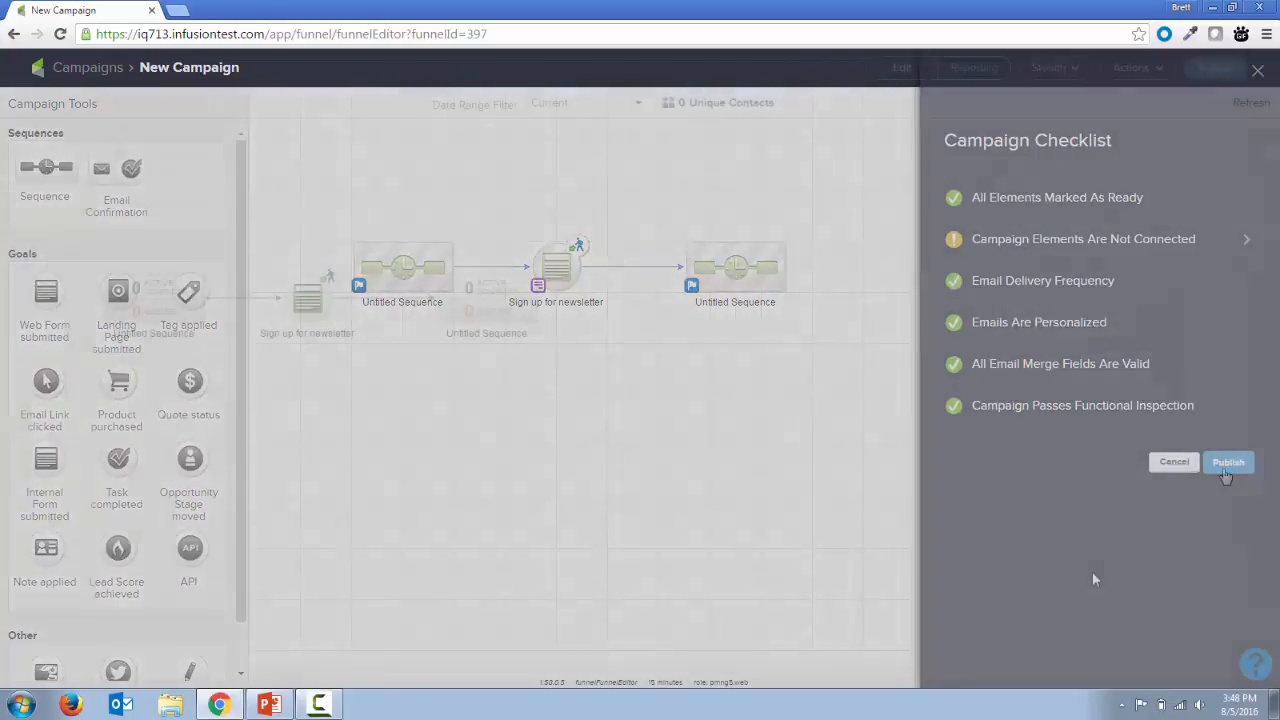
pyautogui.click(1224, 466)
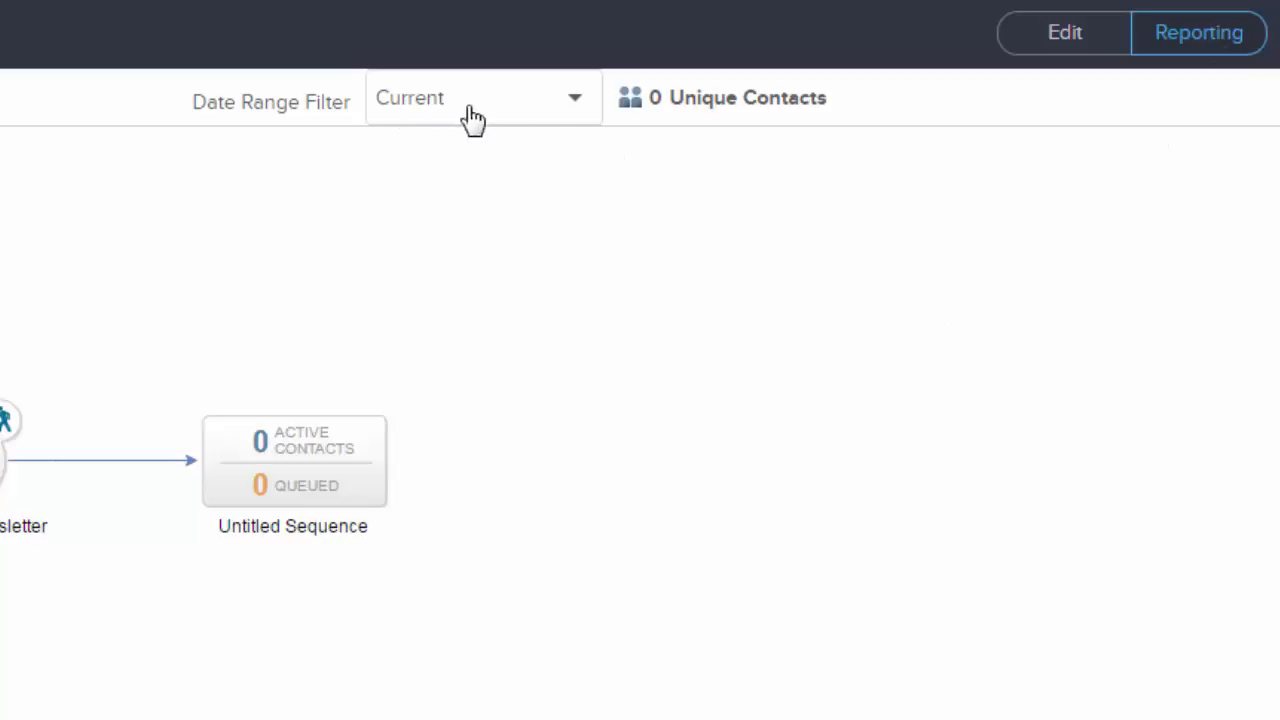
pyautogui.click(574, 109)
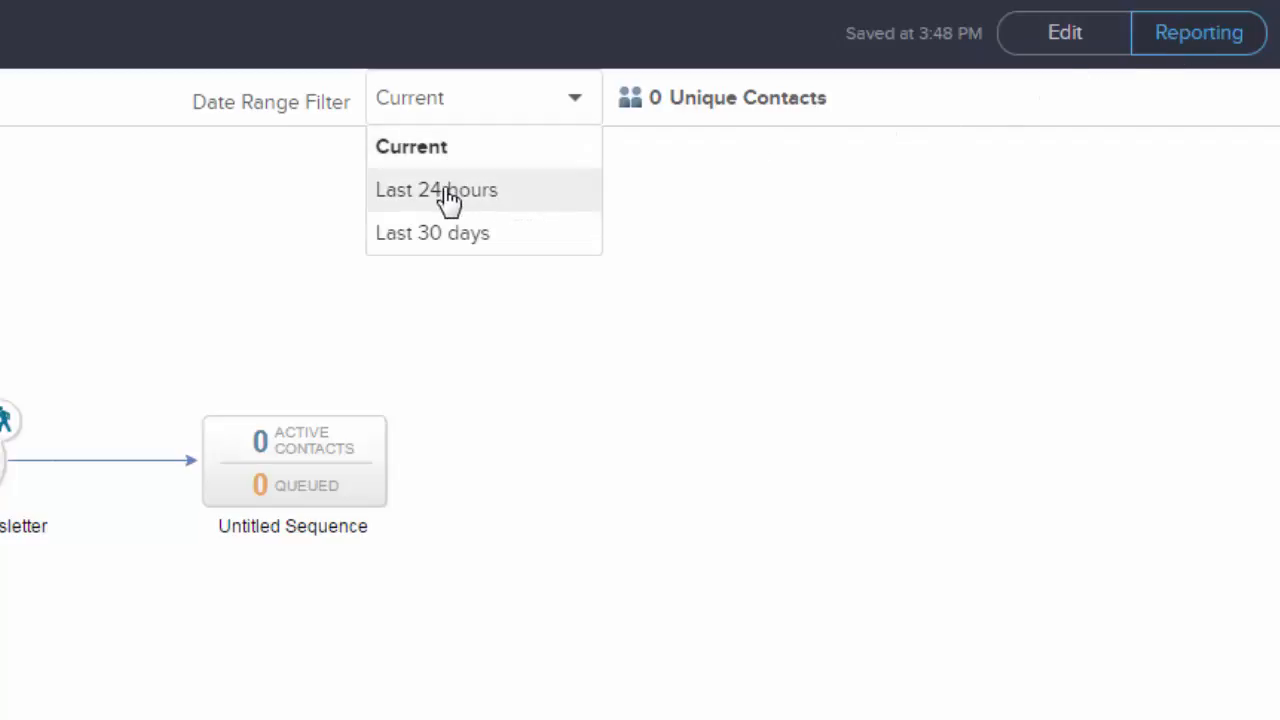
pyautogui.click(806, 240)
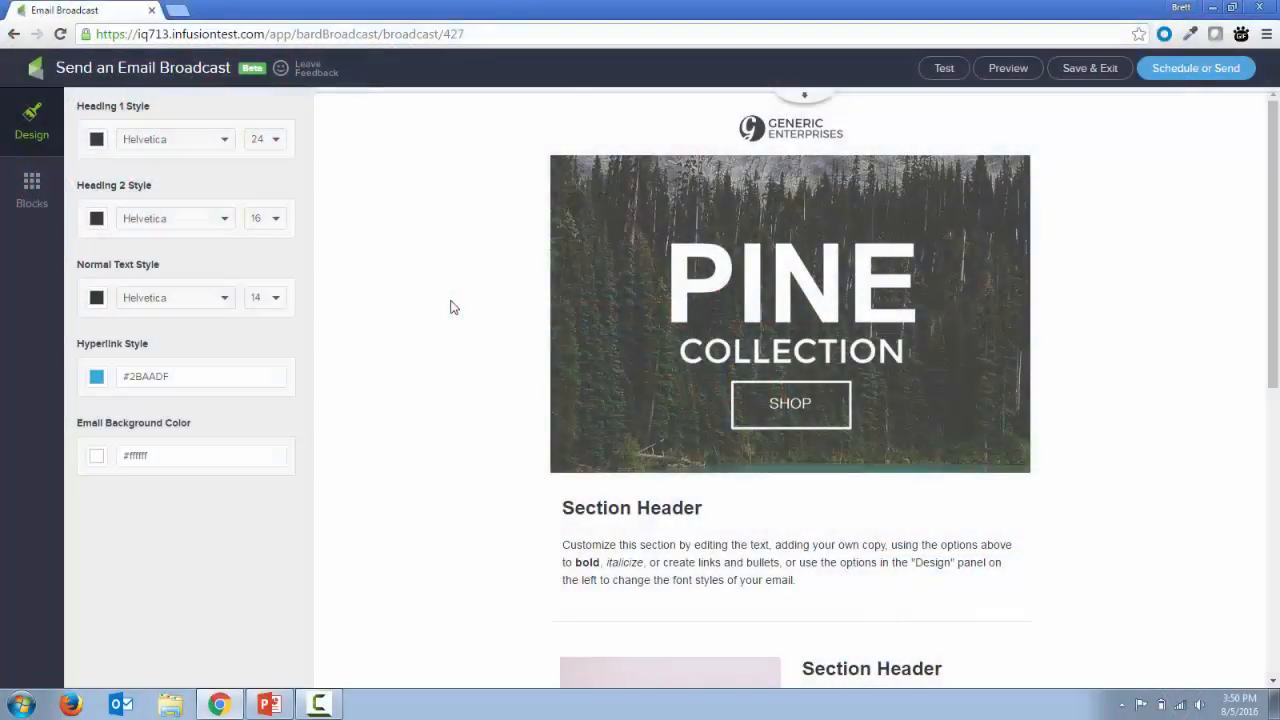
# Right-align the footer text at the end of the email broadcast
pyautogui.scroll(-6, 452, 307)
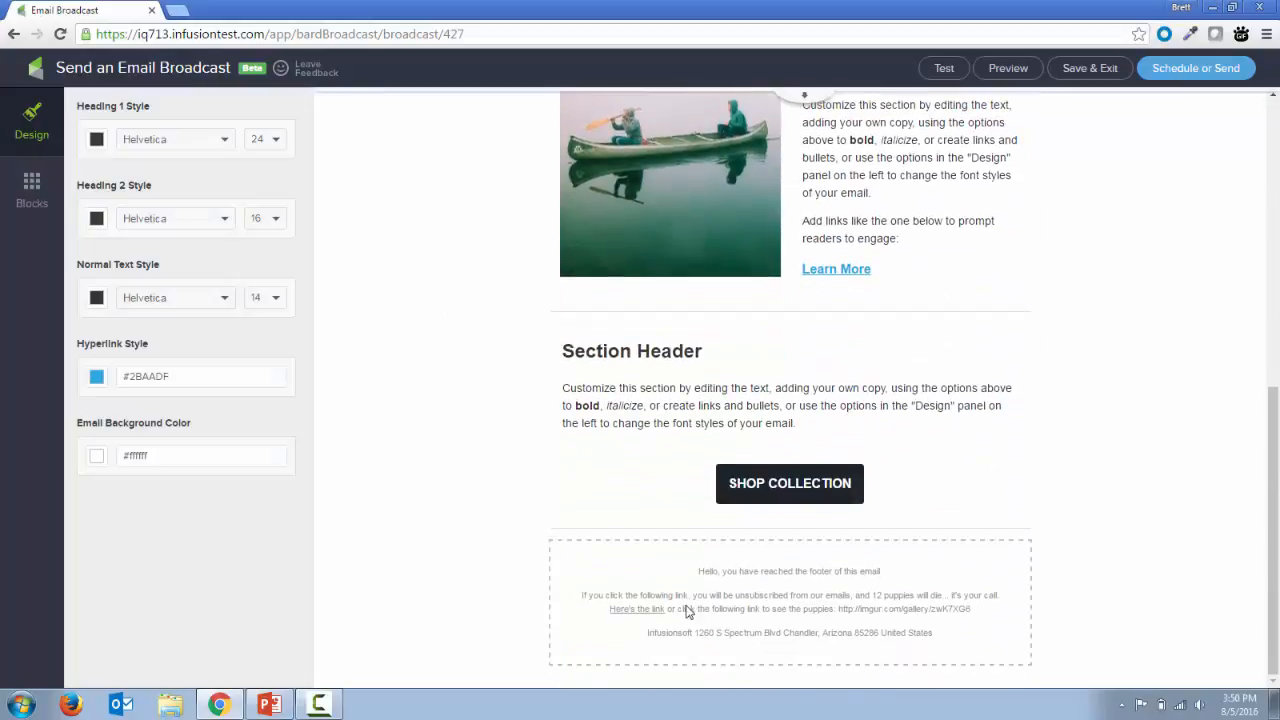
pyautogui.click(765, 597)
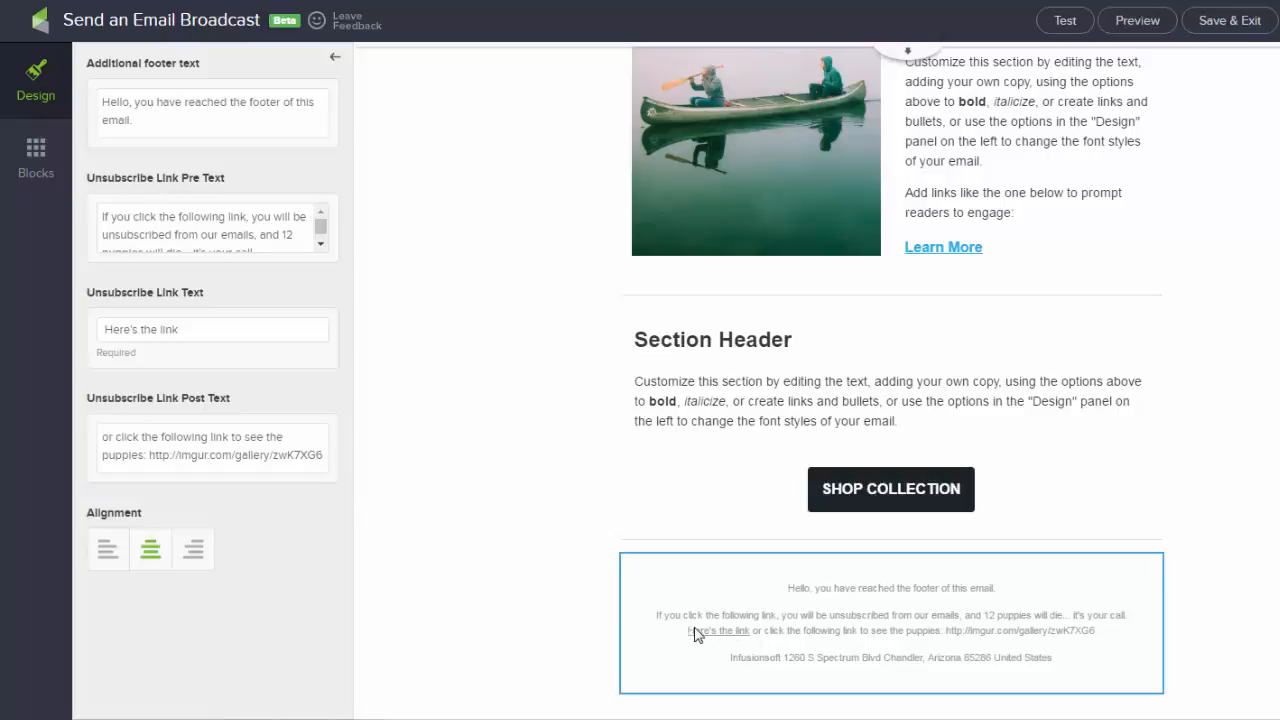
pyautogui.click(187, 334)
pyautogui.click(108, 562)
pyautogui.click(138, 560)
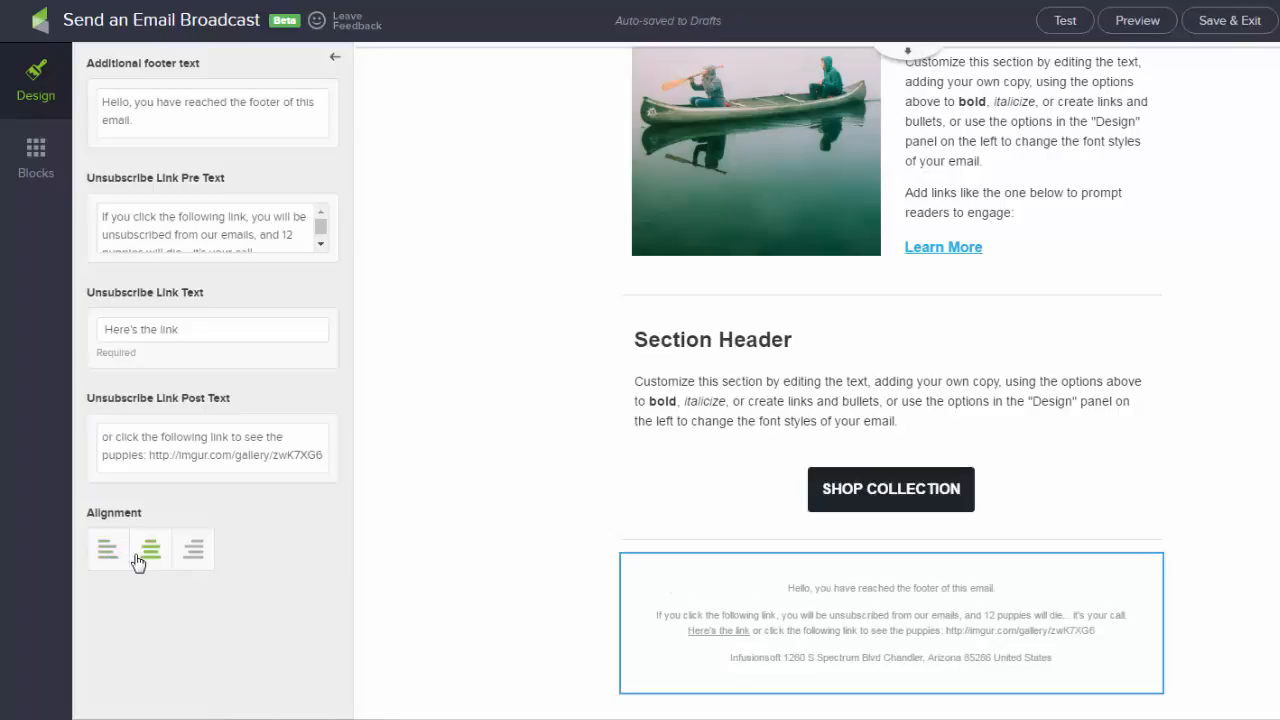
pyautogui.click(195, 560)
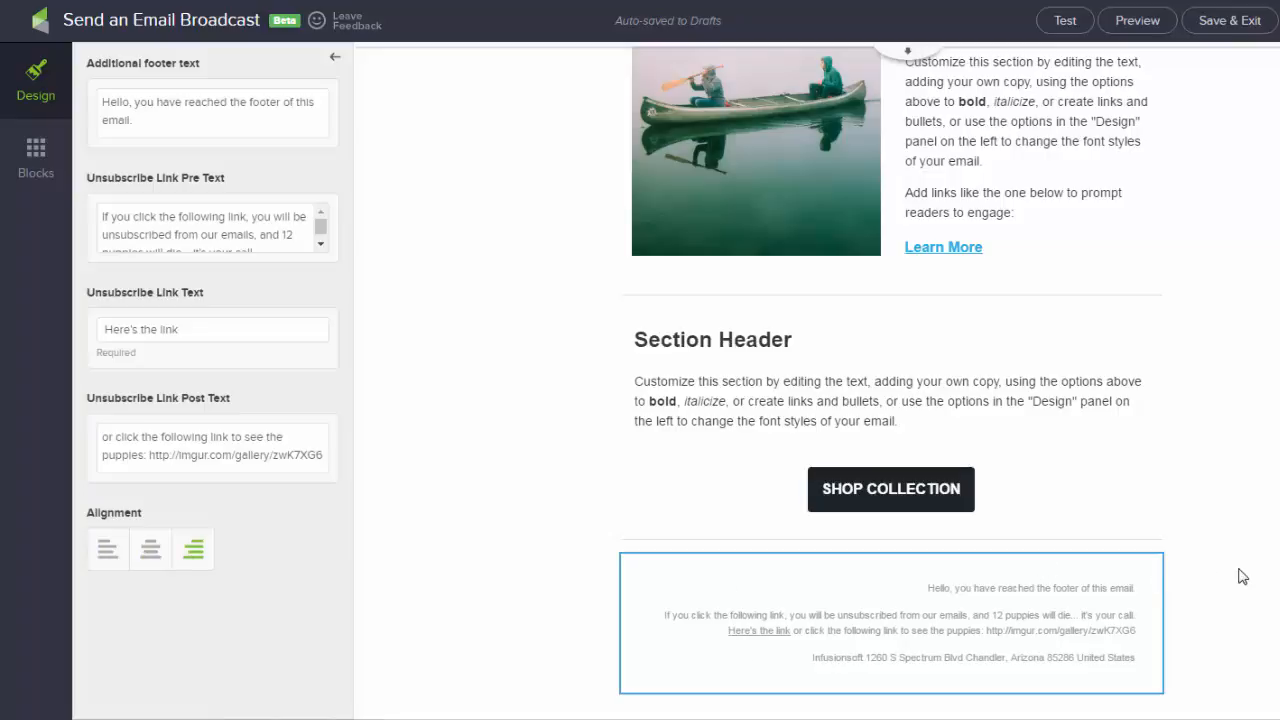
pyautogui.scroll(6, 1248, 577)
pyautogui.scroll(-5, 1249, 577)
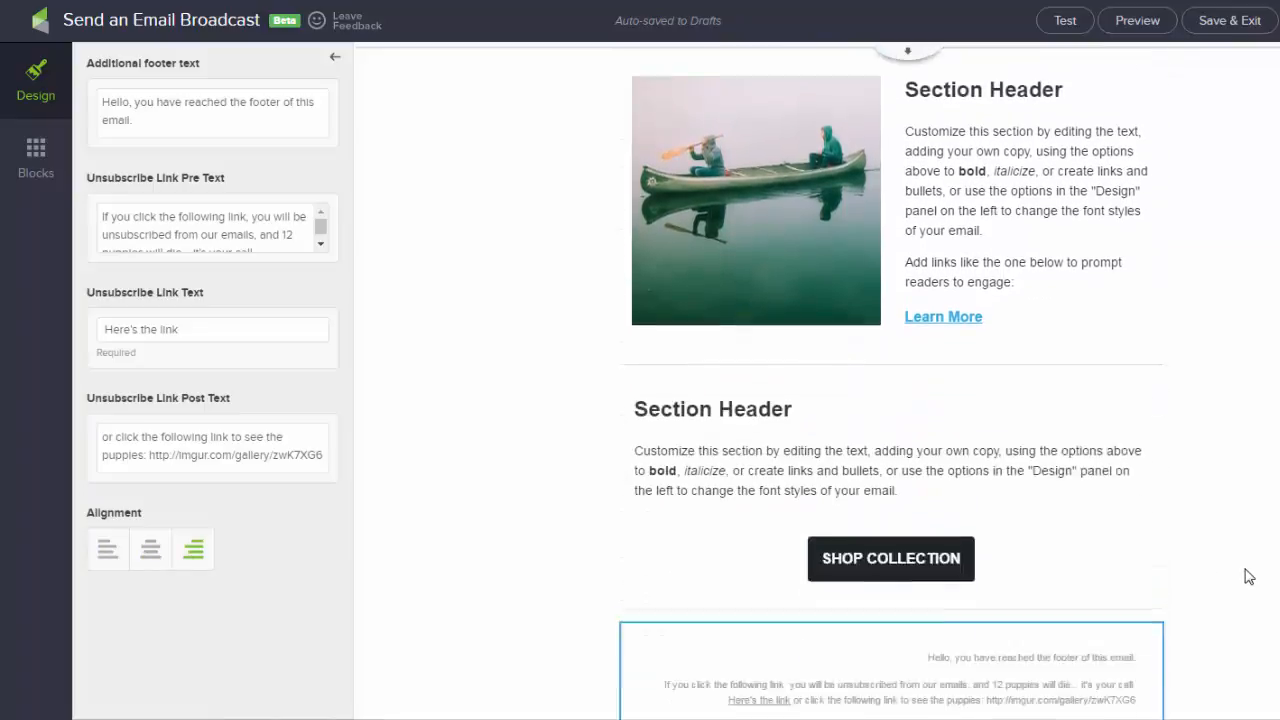
pyautogui.scroll(-1, 1248, 577)
pyautogui.click(514, 623)
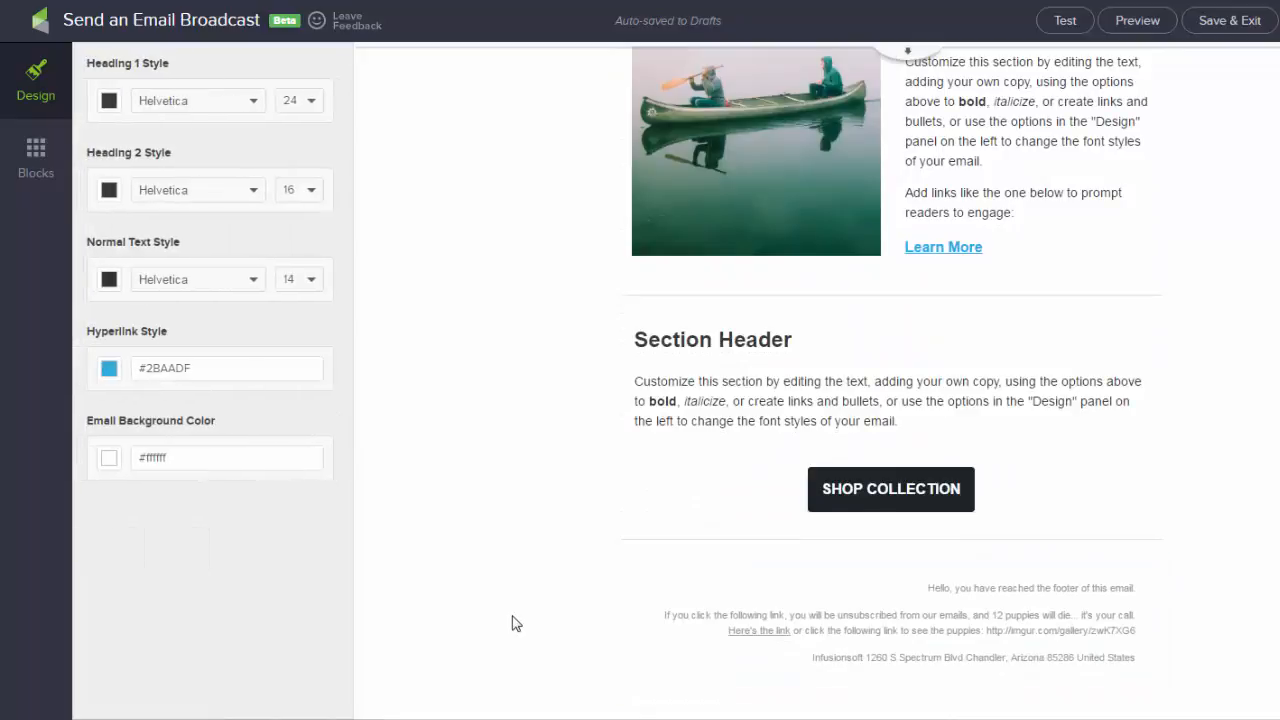
pyautogui.click(775, 610)
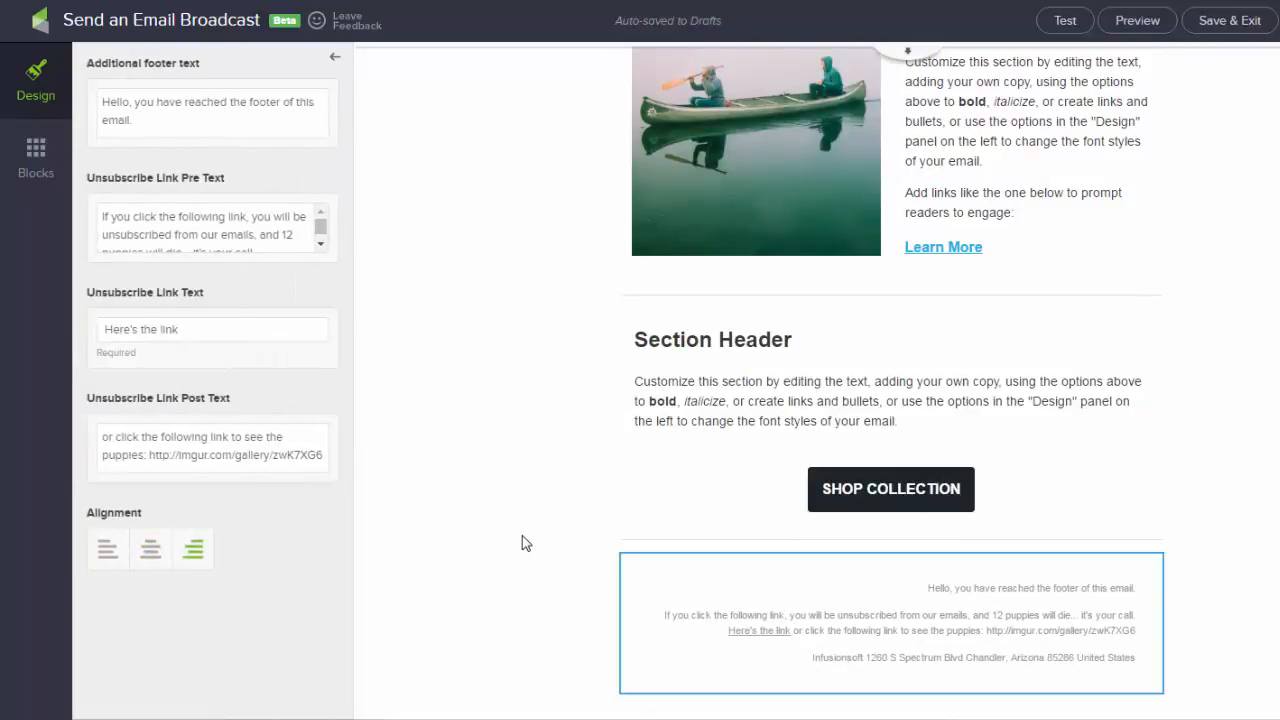